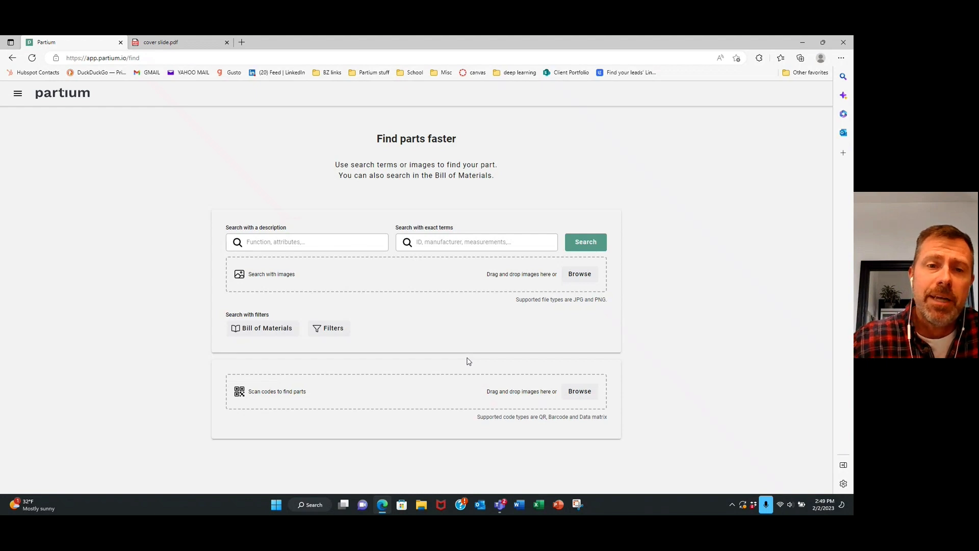
# - Run an image search with the photo "installed 1", cropping the frame more tightly around the red-handled valve
pyautogui.click(586, 276)
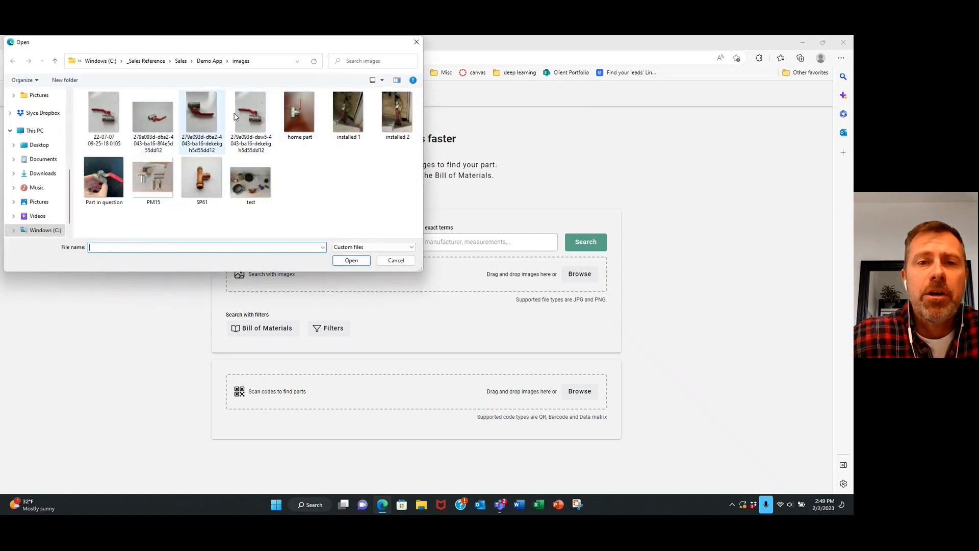
pyautogui.click(340, 110)
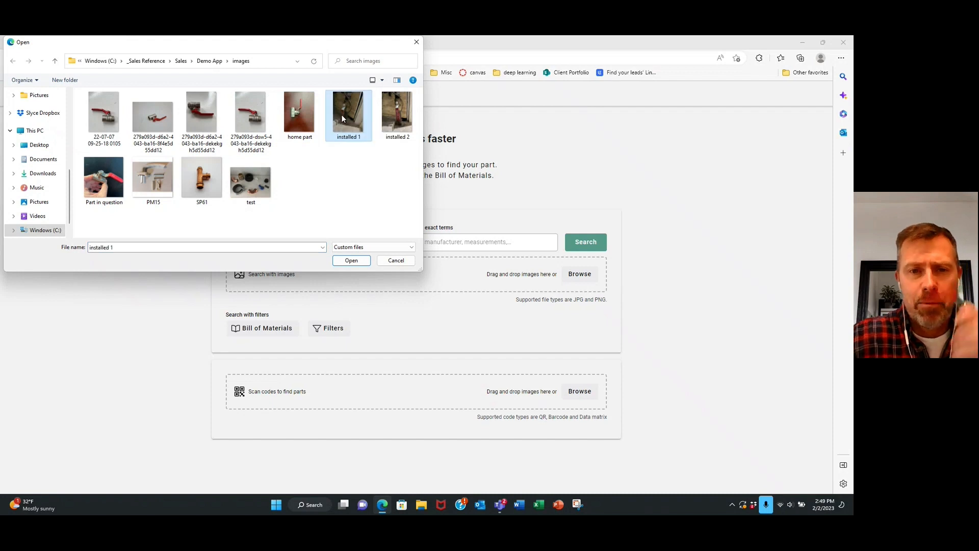
pyautogui.click(352, 261)
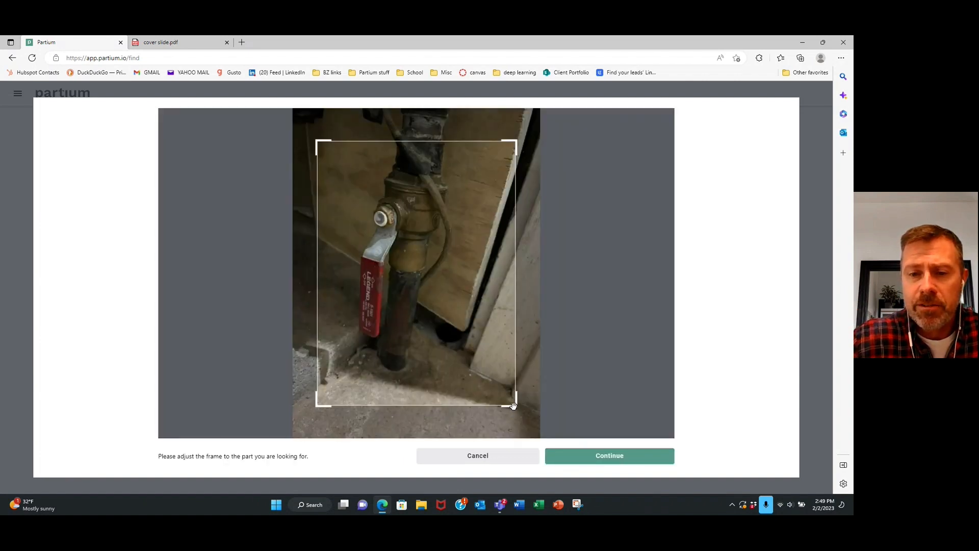
pyautogui.moveTo(513, 404); pyautogui.dragTo(477, 371)
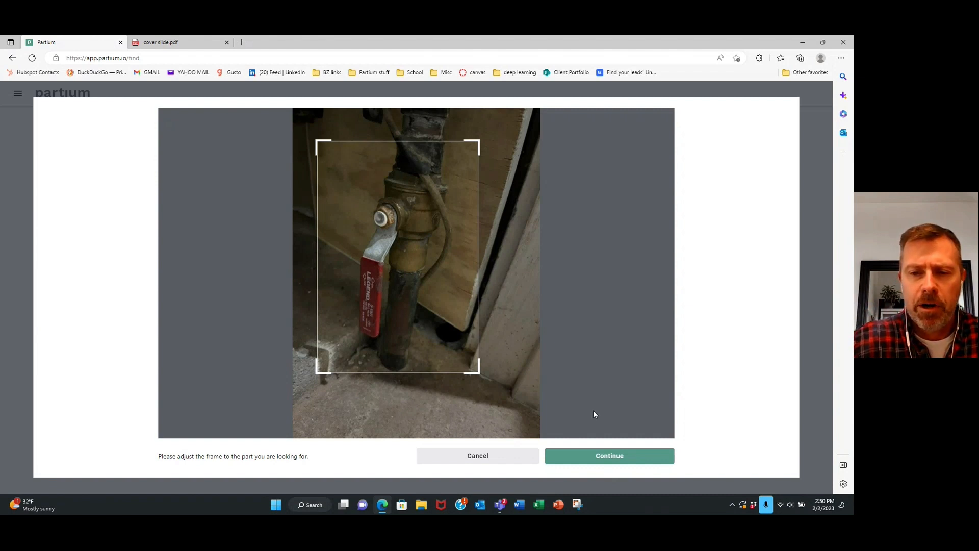
pyautogui.click(595, 455)
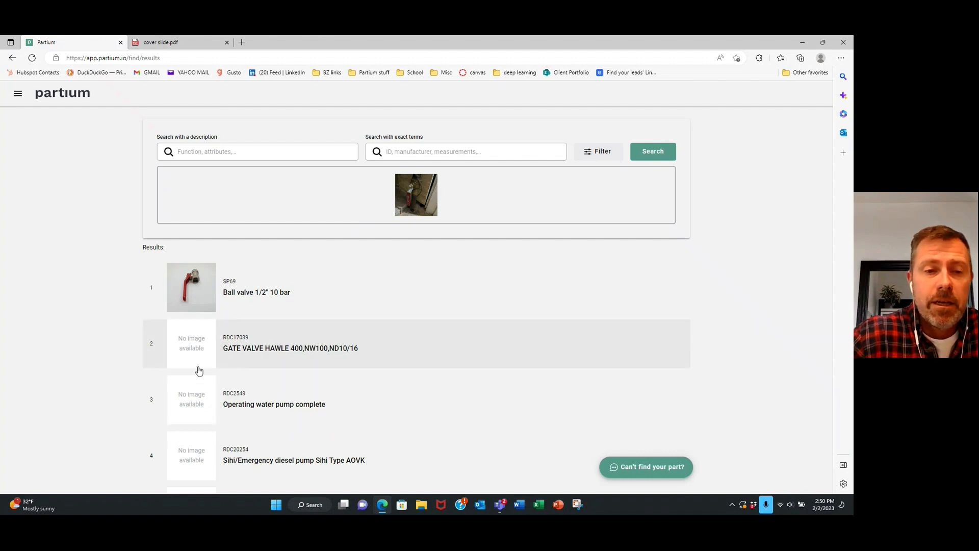
# - Look through the image search results and open the part Ball valve 1/2" 10 bar (SP69)
pyautogui.scroll(-6, 205, 416)
pyautogui.scroll(6, 204, 412)
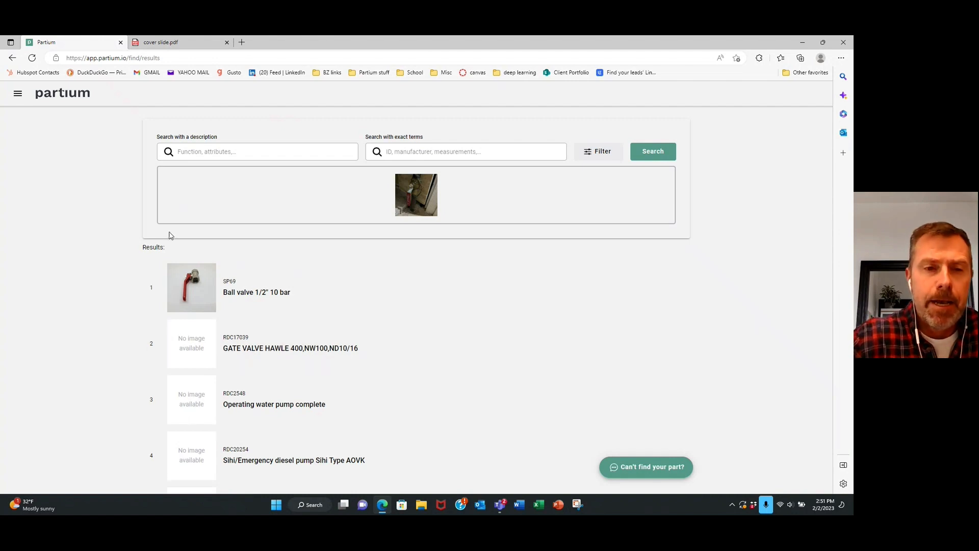
pyautogui.click(191, 282)
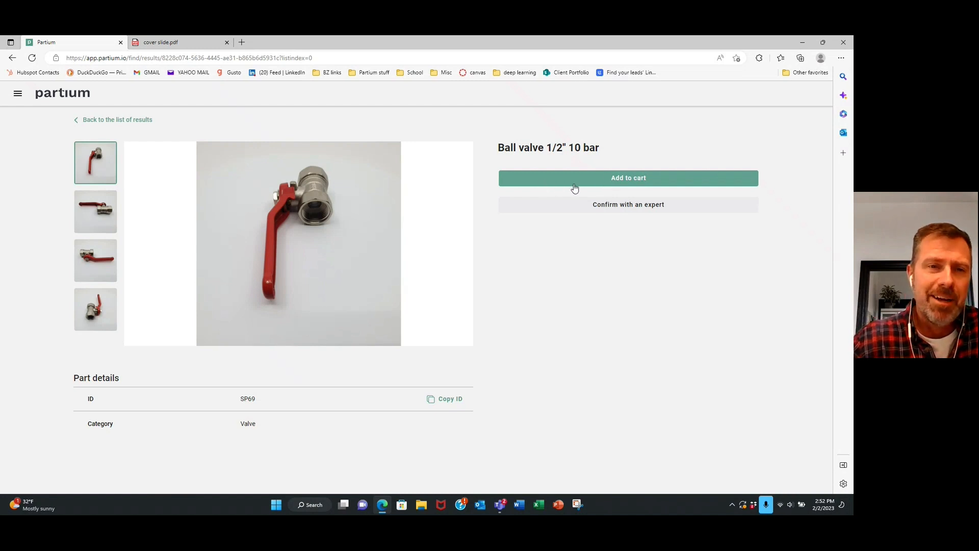
# - Start an expert confirmation request for the ball valve and attach the photo "Part in question"
pyautogui.click(647, 210)
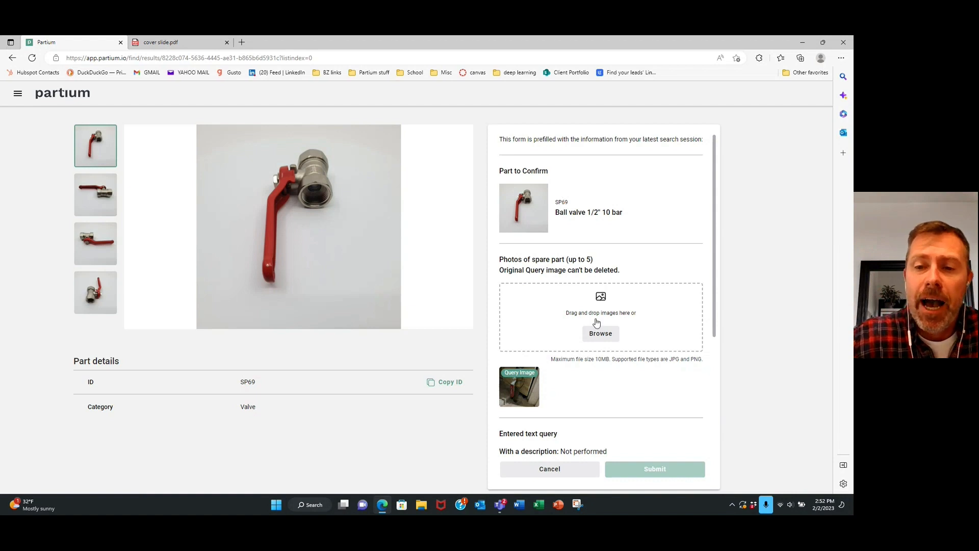
pyautogui.click(600, 334)
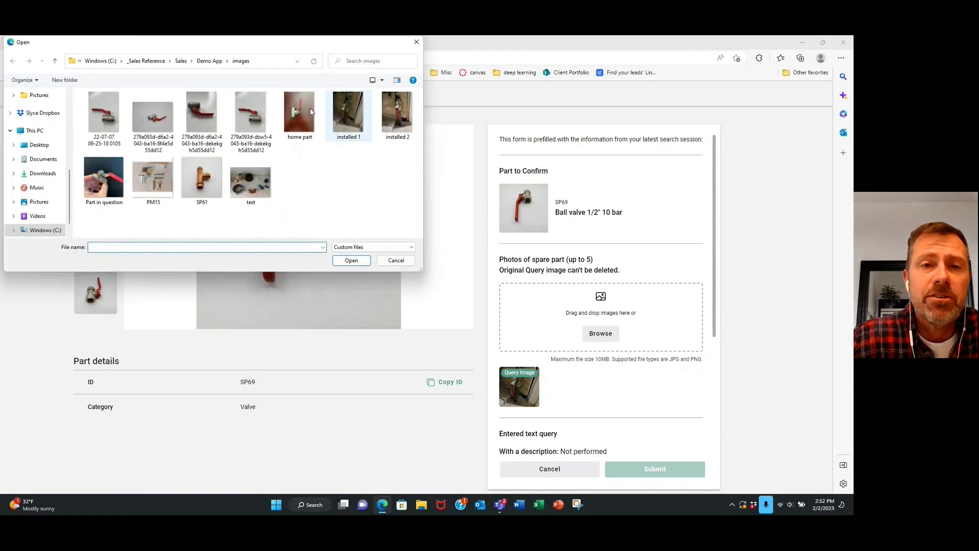
pyautogui.click(124, 197)
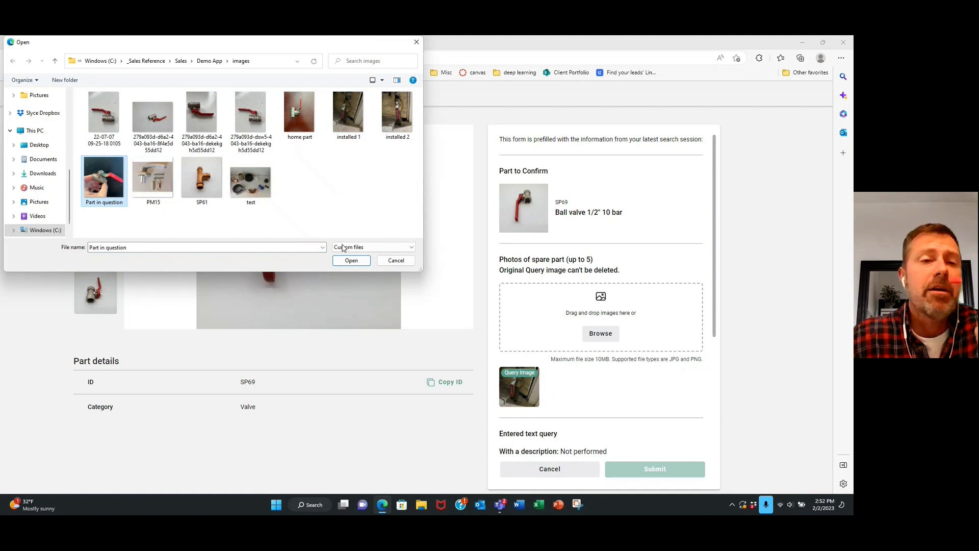
pyautogui.click(351, 260)
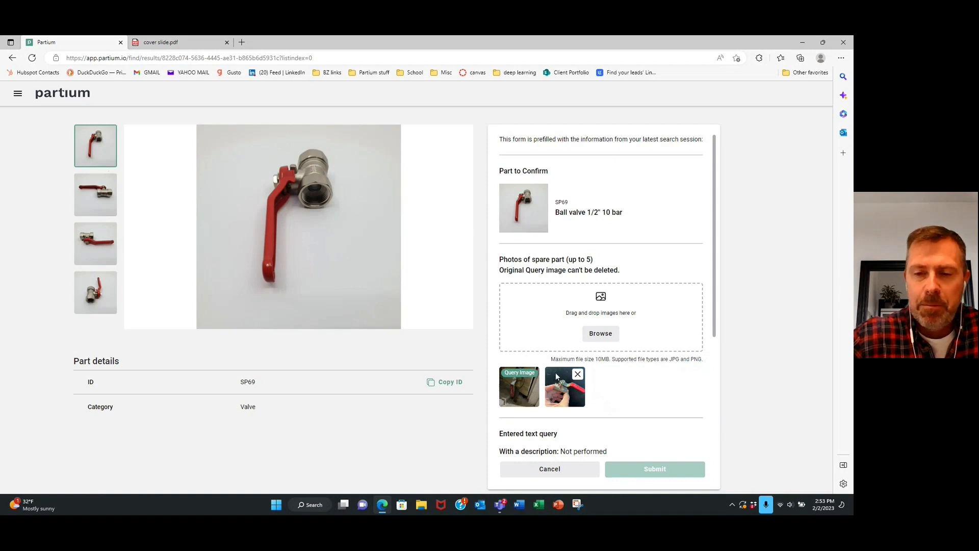
# - Add the note "help is this correct" to the expert request, submit it and return to the start page
pyautogui.scroll(-4, 599, 429)
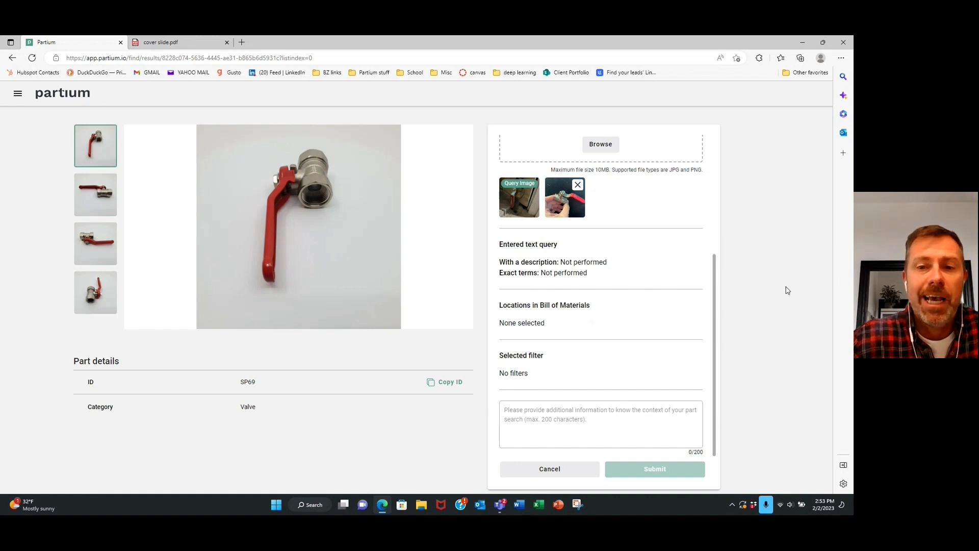
pyautogui.click(551, 423)
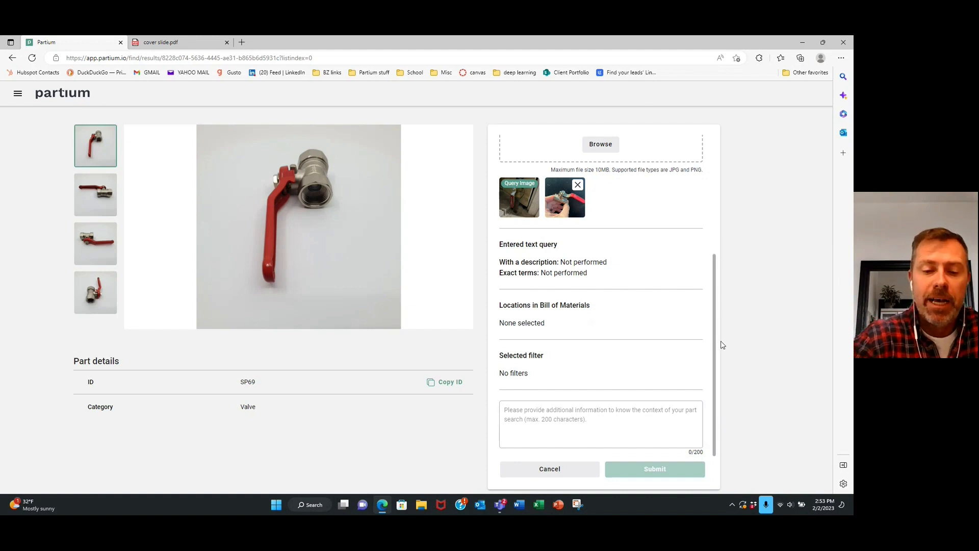
pyautogui.write('helo')
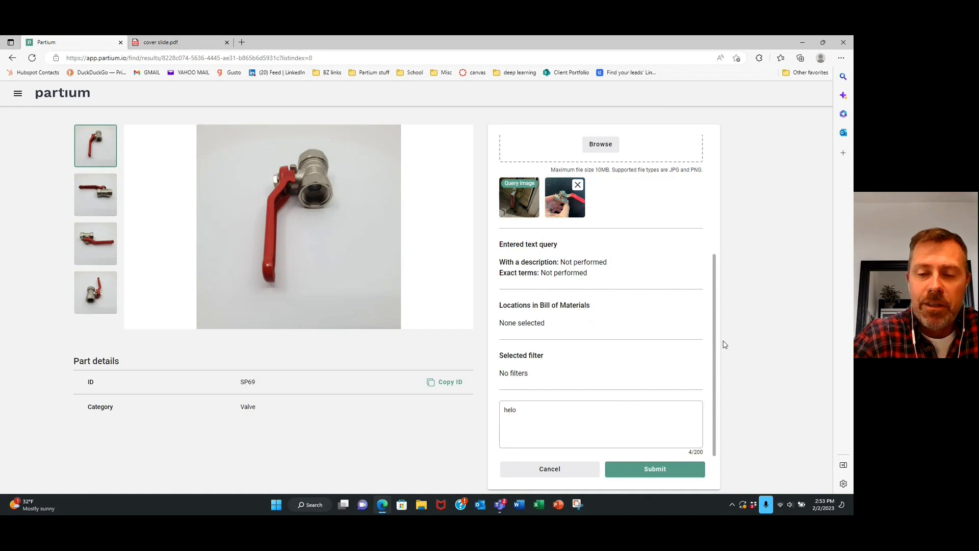
pyautogui.press('BackSpace')
pyautogui.write('p is this correct')
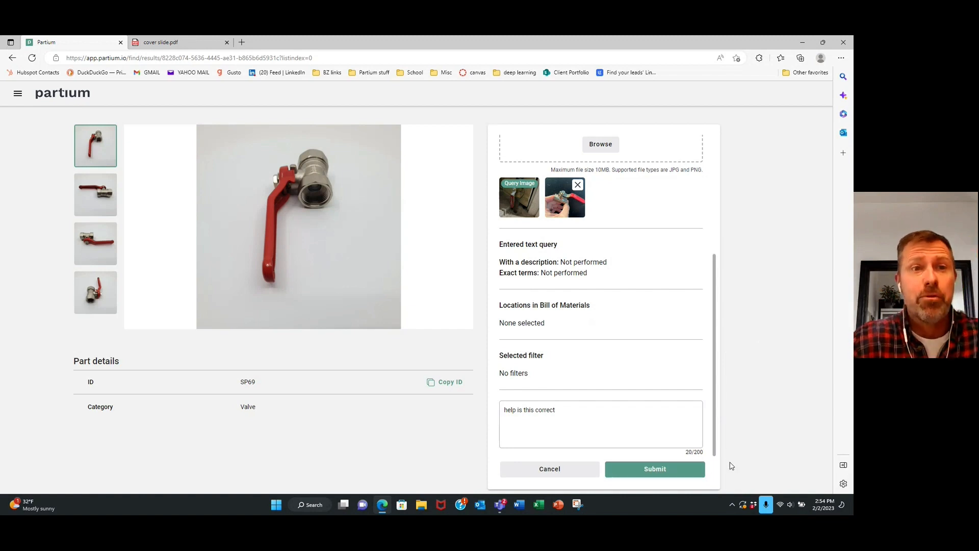
pyautogui.click(666, 468)
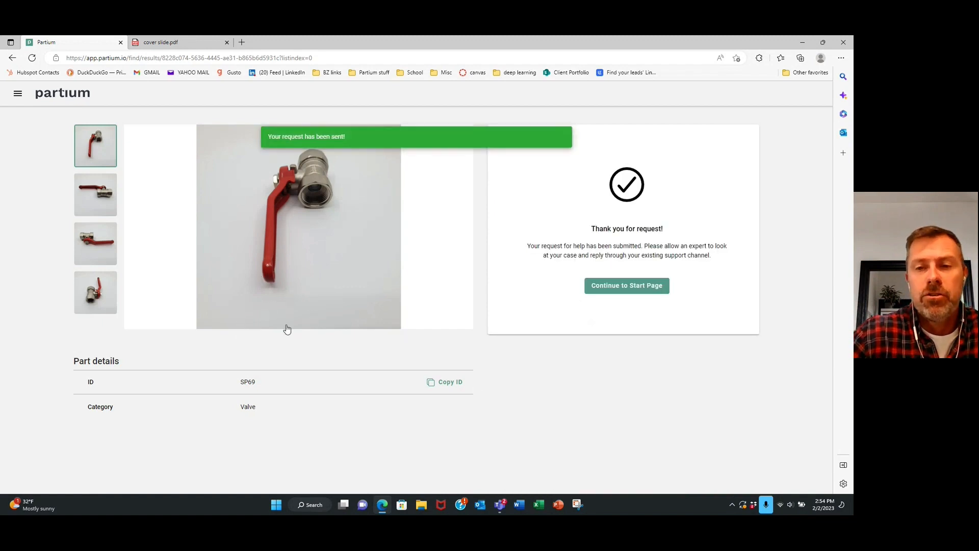
pyautogui.click(607, 286)
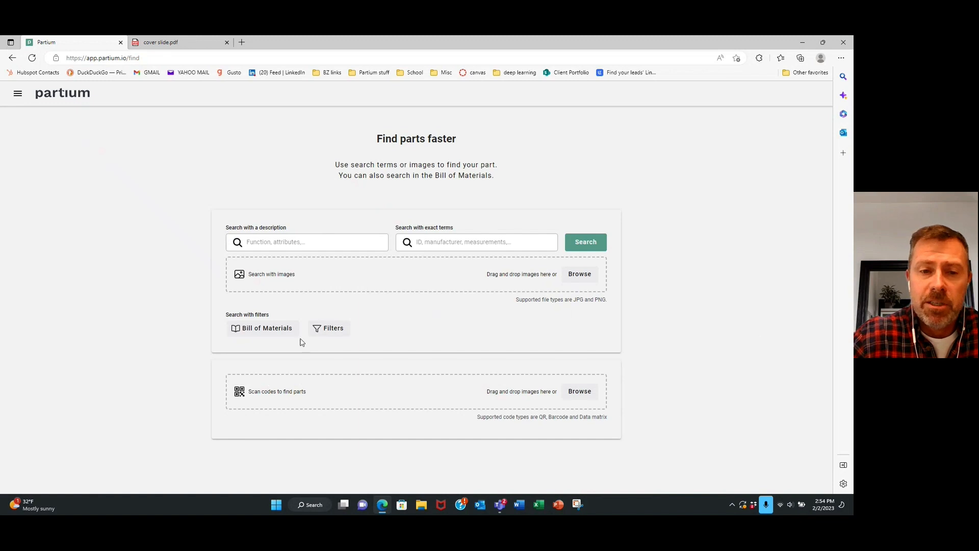
# - Filter the parts by Machine 1 in the Bill of Materials and browse the listed parts
pyautogui.click(272, 333)
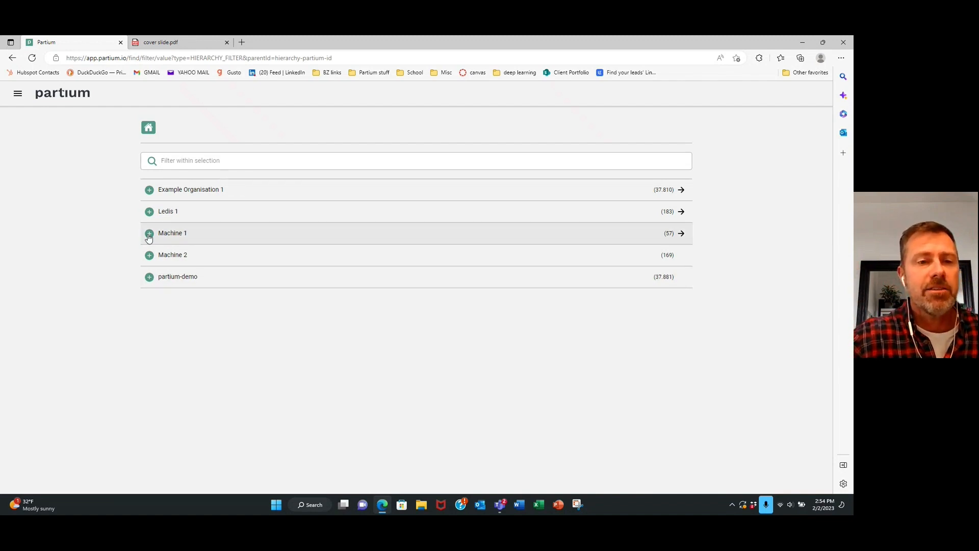
pyautogui.click(187, 240)
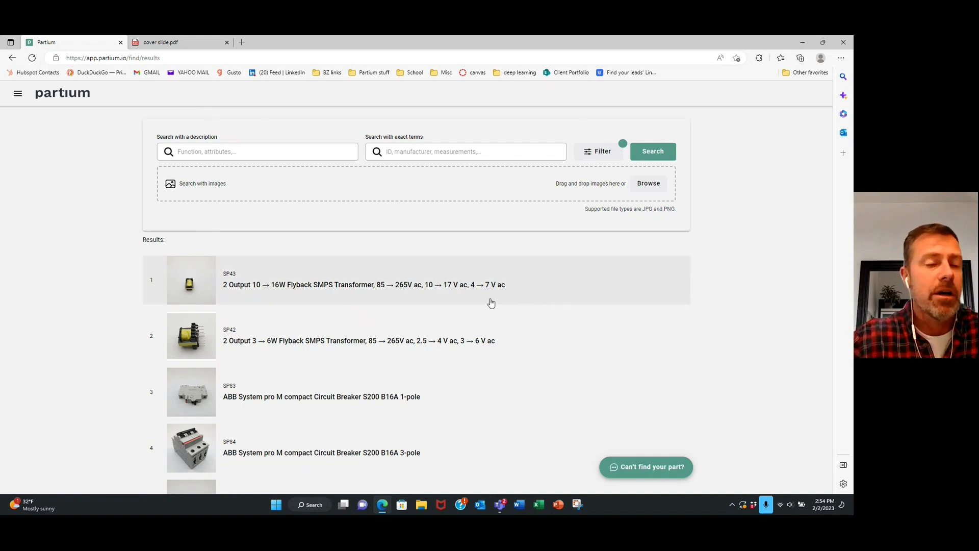
pyautogui.scroll(-1, 246, 306)
pyautogui.scroll(-5, 245, 308)
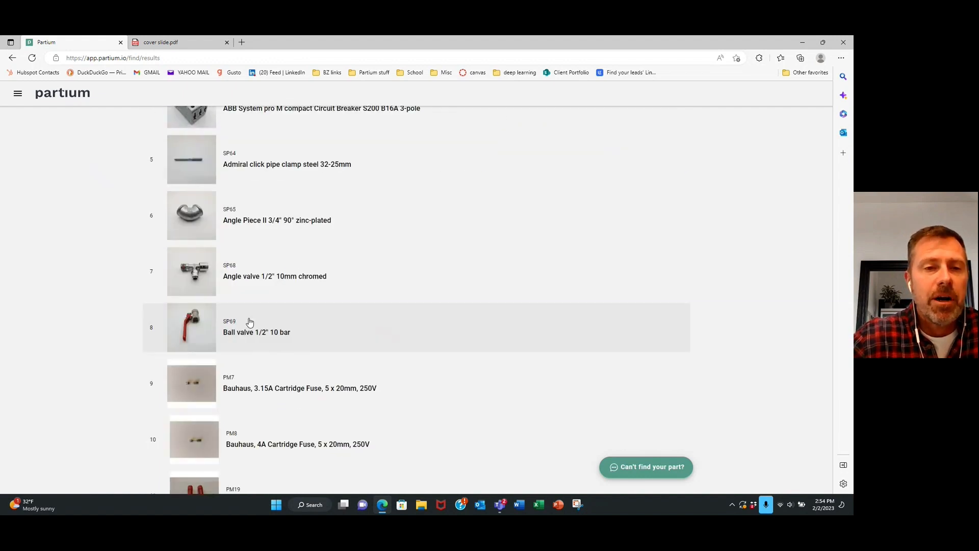
pyautogui.scroll(-6, 256, 327)
pyautogui.scroll(-4, 261, 328)
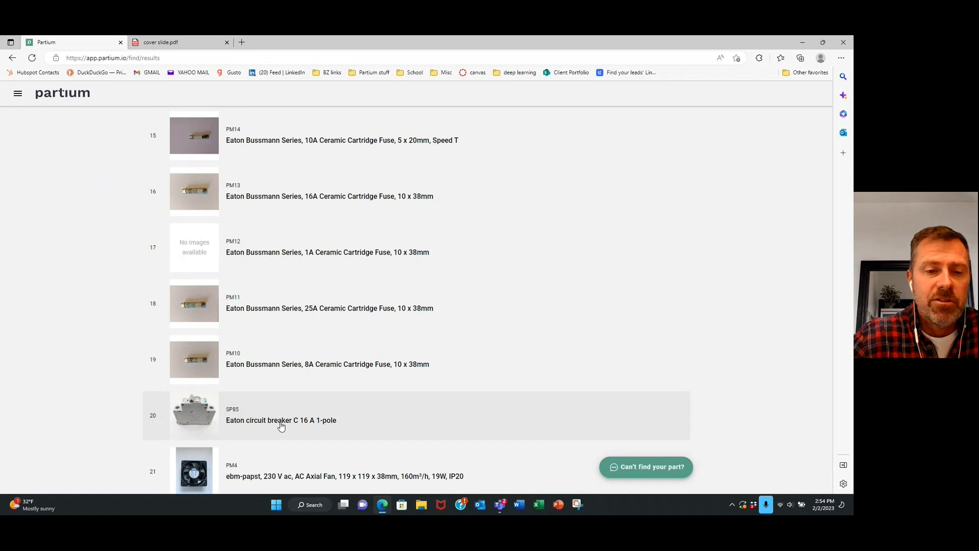
pyautogui.scroll(-6, 280, 424)
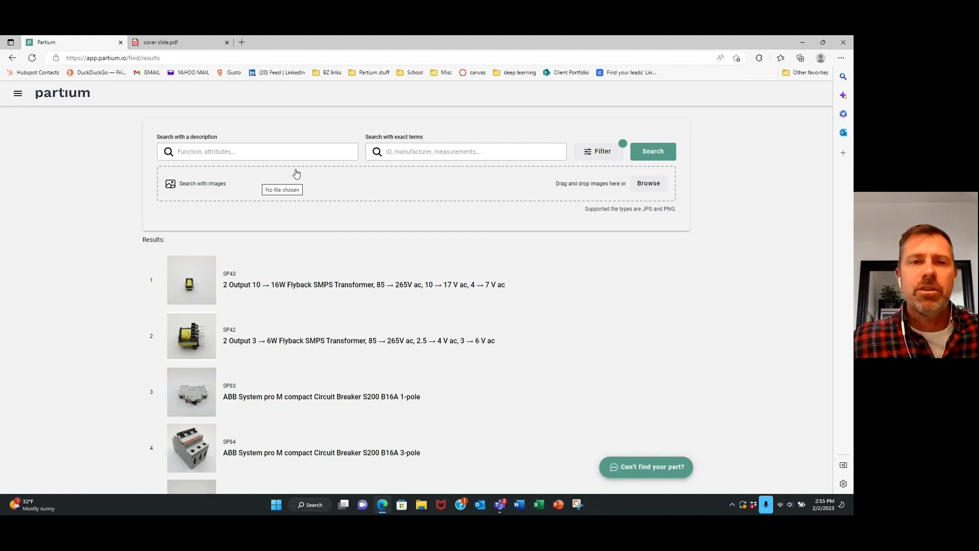
# - Search by description for "red handle" within the Machine 1 parts
pyautogui.click(305, 155)
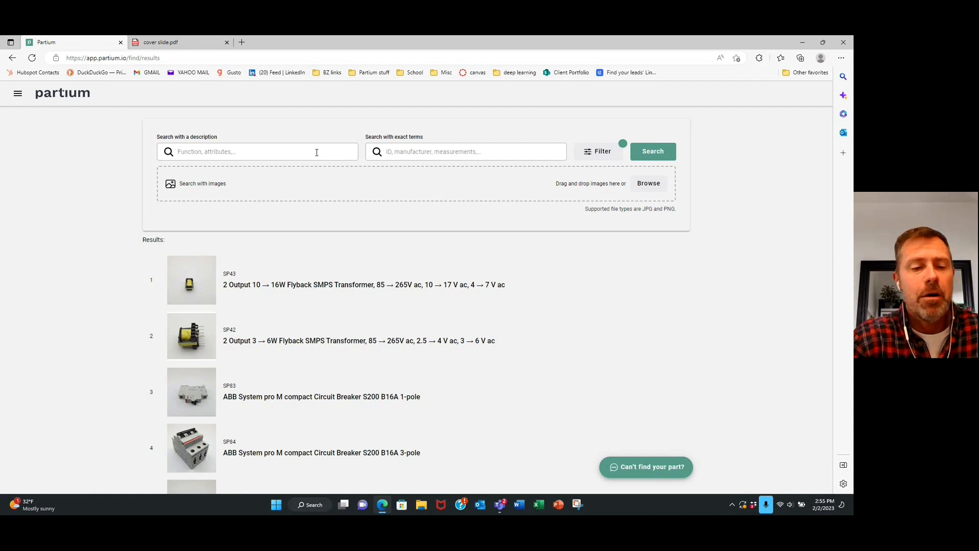
pyautogui.click(317, 152)
pyautogui.write('red')
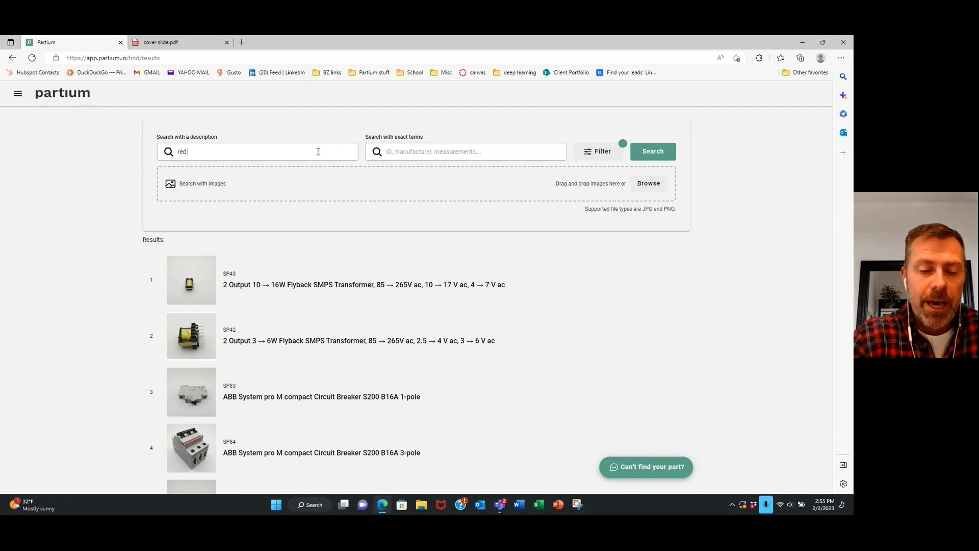
pyautogui.write(' han')
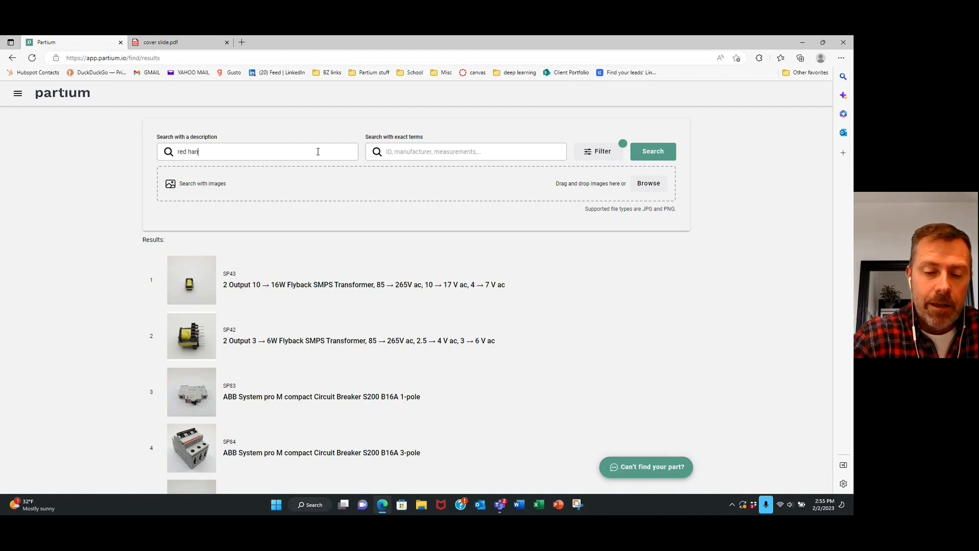
pyautogui.write('dle')
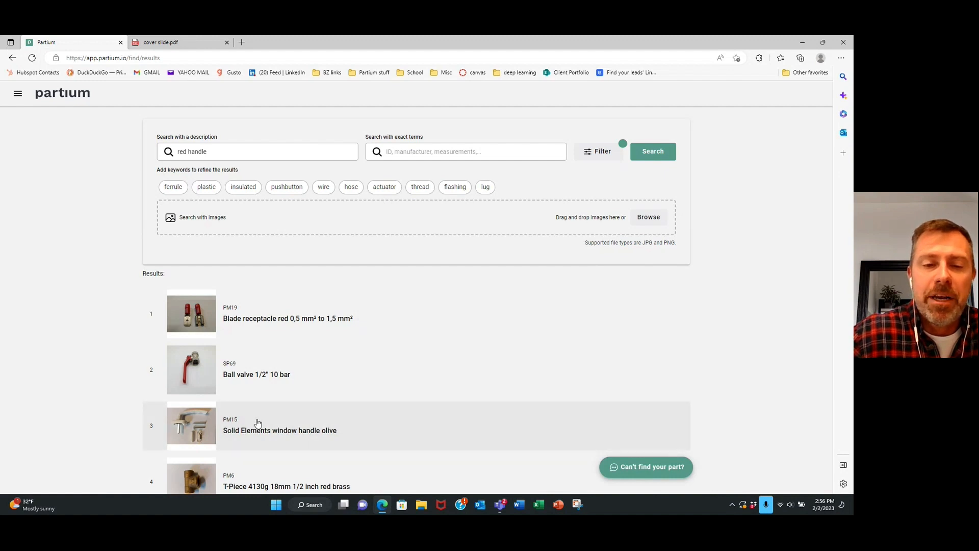
# - Review the "red handle" results, view the details of Blade receptacle red 0,5 mm² to 1,5 mm², and return to the list
pyautogui.scroll(-1, 258, 423)
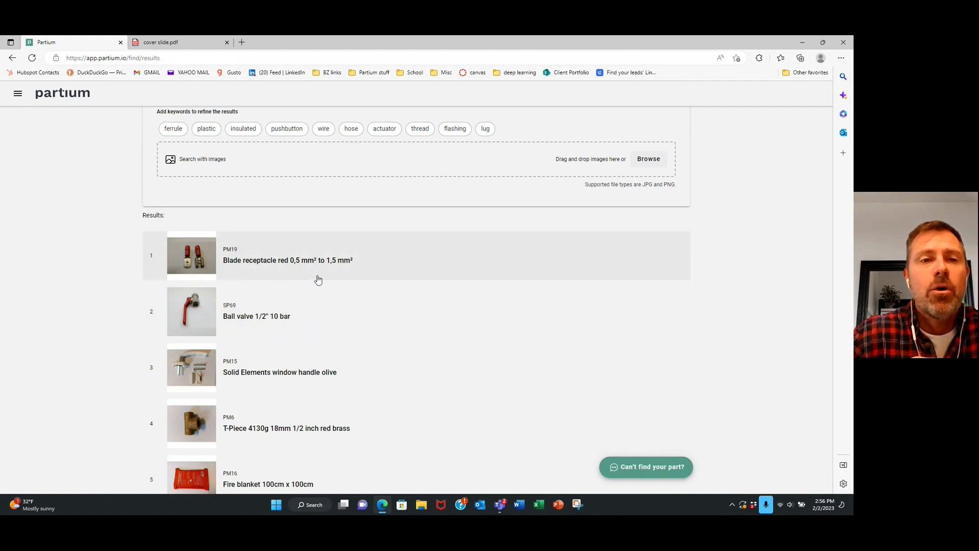
pyautogui.scroll(1, 247, 223)
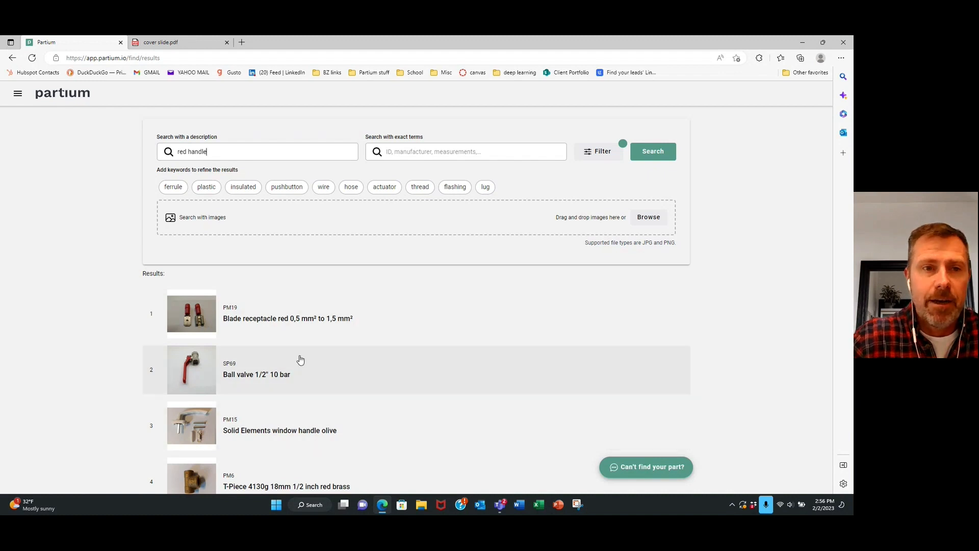
pyautogui.scroll(-2, 299, 364)
pyautogui.scroll(2, 300, 364)
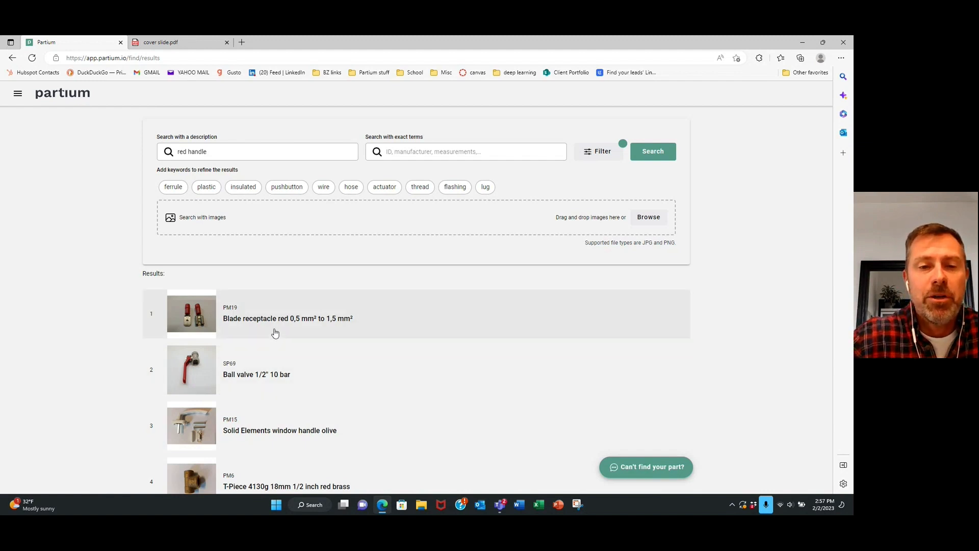
pyautogui.click(275, 333)
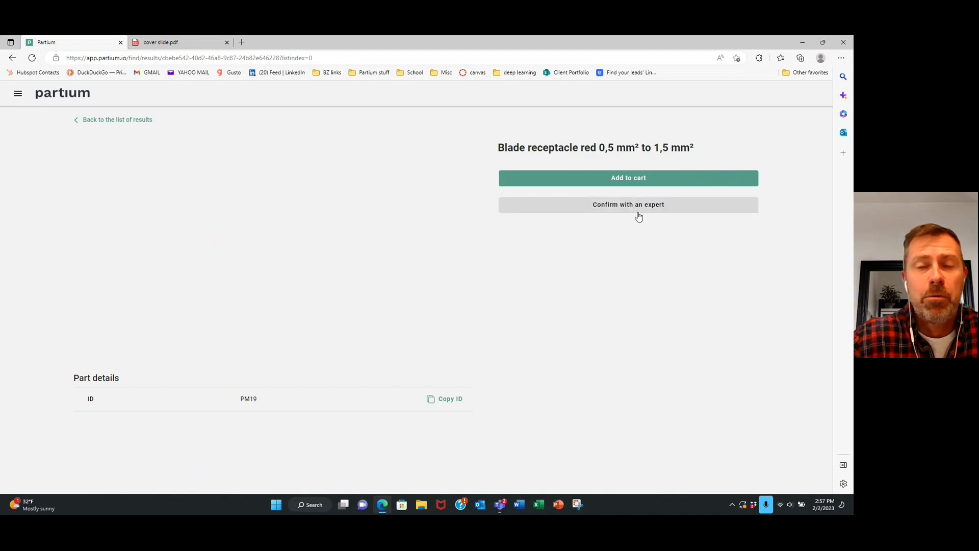
pyautogui.click(92, 122)
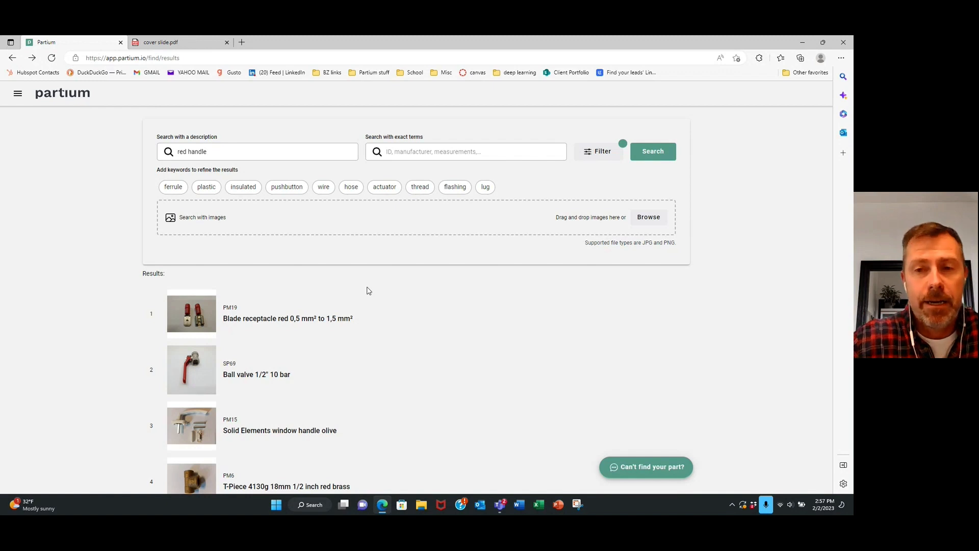
# - Return to the start page and run a new exact-term search for "sp69"
pyautogui.click(19, 95)
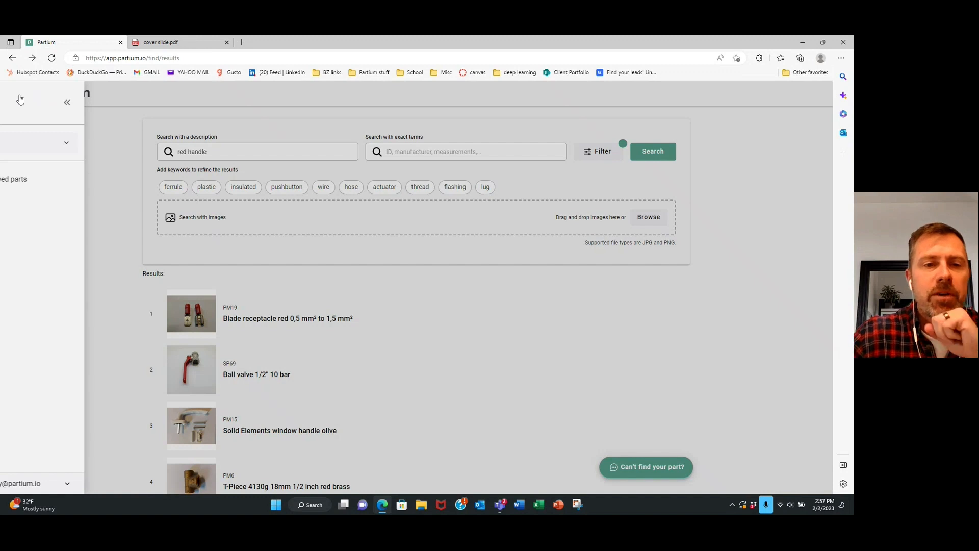
pyautogui.click(21, 99)
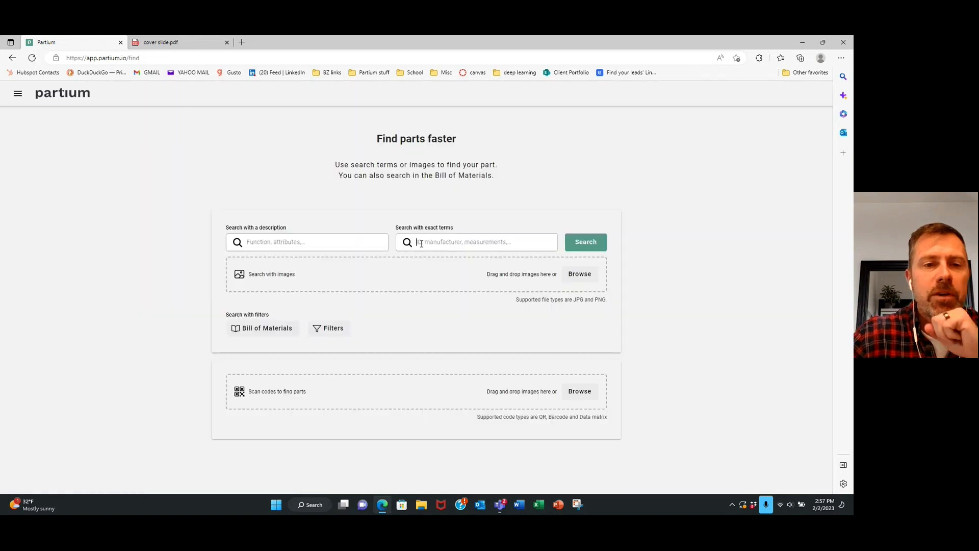
pyautogui.write('sp69')
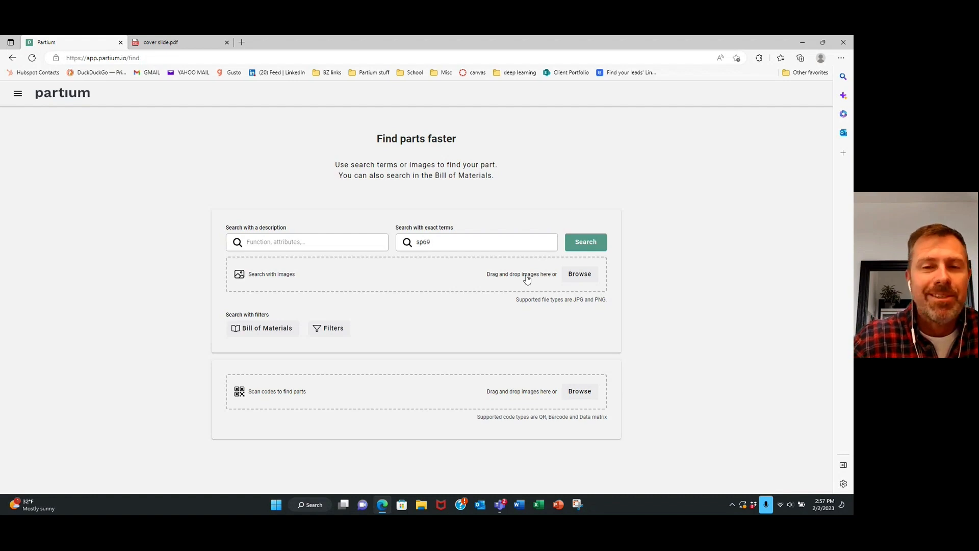
pyautogui.press('Return')
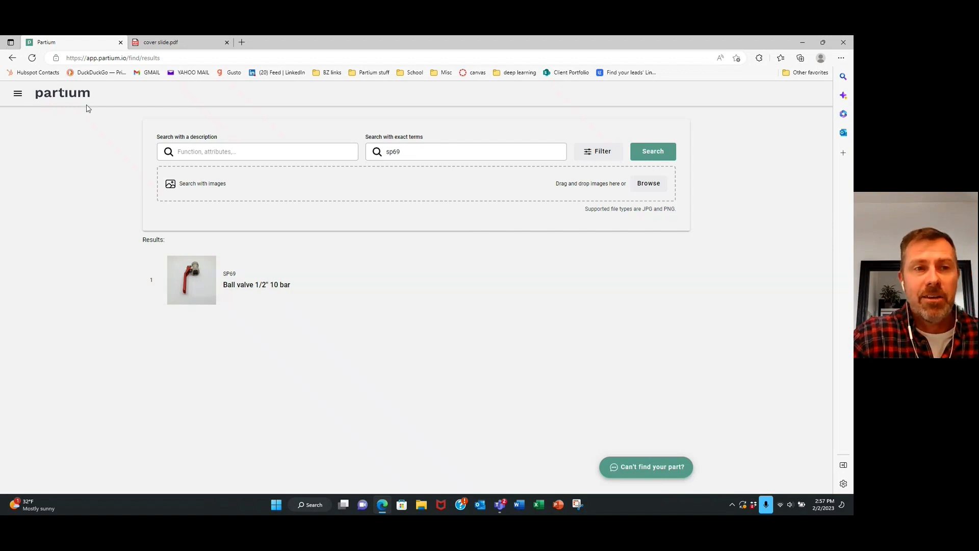
# - Return to the start page, filter the parts by an amperage of 16A, and review the matching parts
pyautogui.click(17, 93)
pyautogui.click(46, 152)
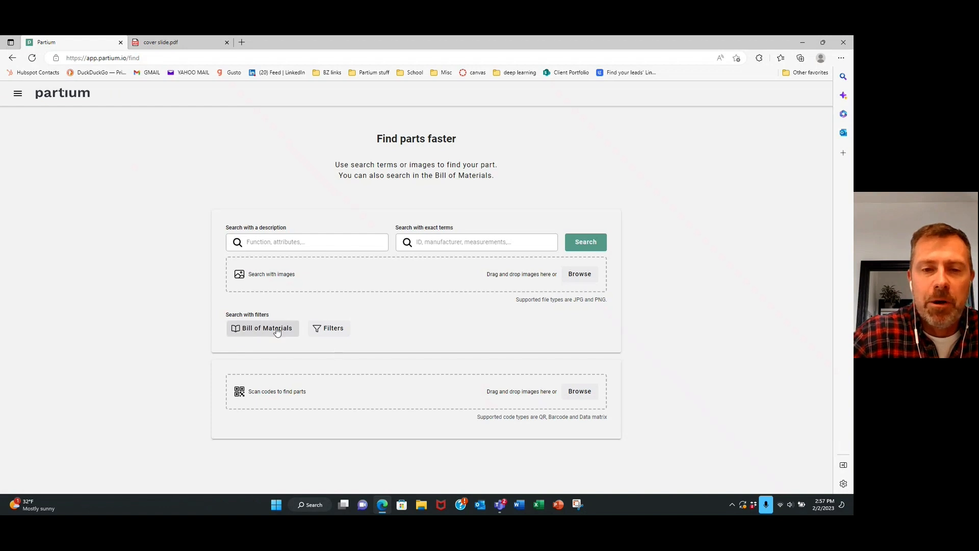
pyautogui.click(332, 329)
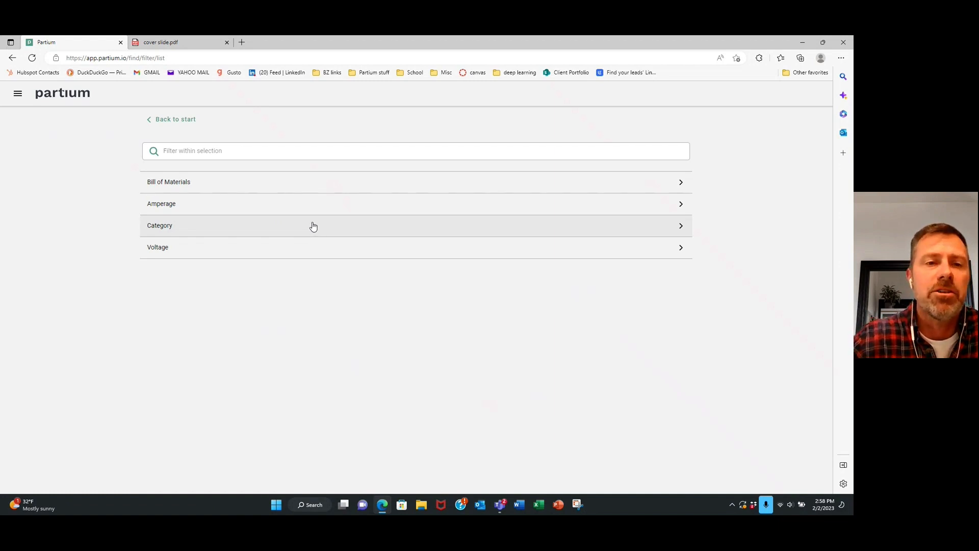
pyautogui.click(295, 201)
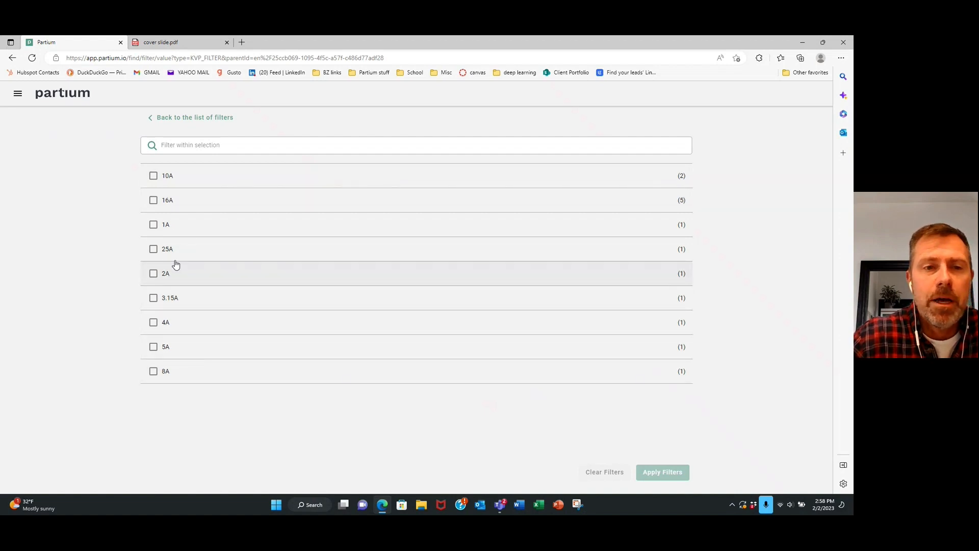
pyautogui.click(168, 204)
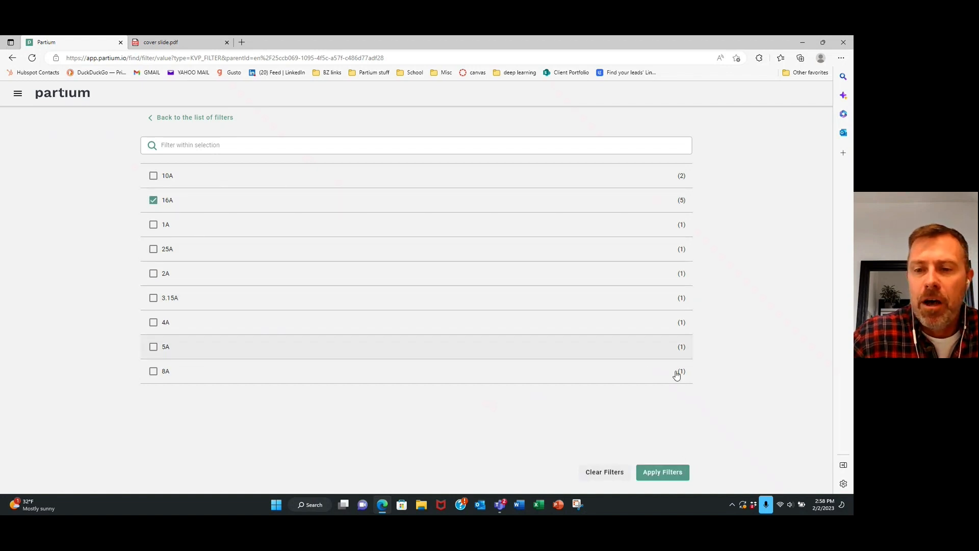
pyautogui.click(669, 473)
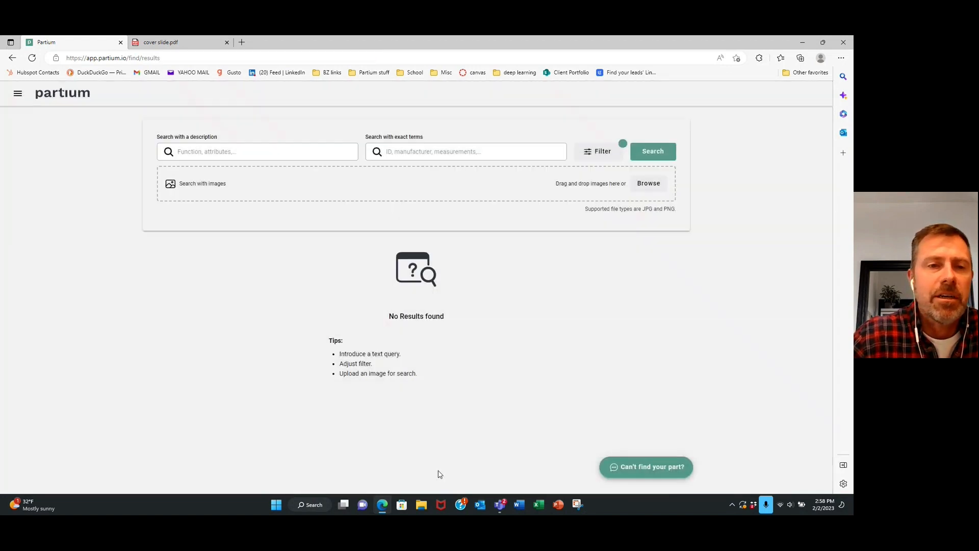
pyautogui.scroll(-2, 270, 332)
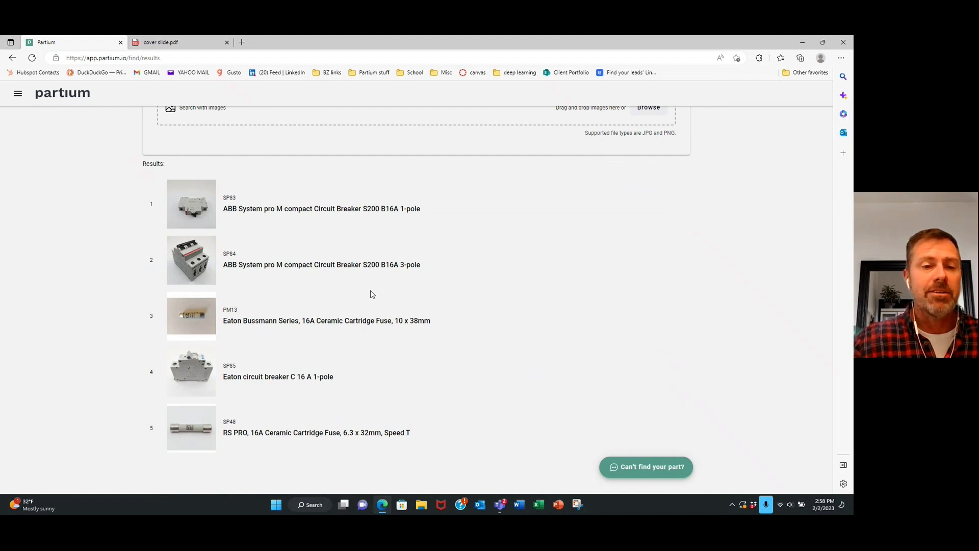
pyautogui.scroll(2, 395, 262)
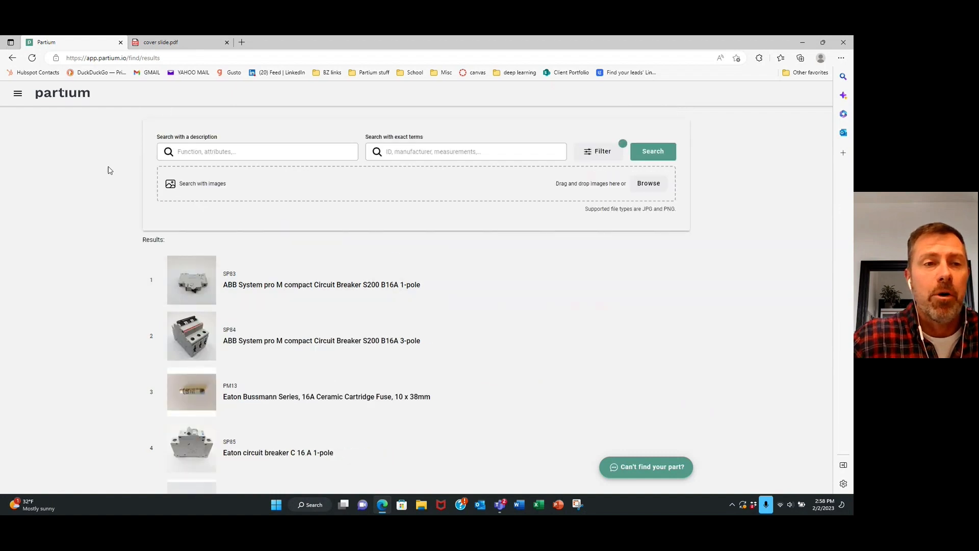
# - Return to the Find start page, then show the contact details in cover slide.pdf
pyautogui.click(18, 92)
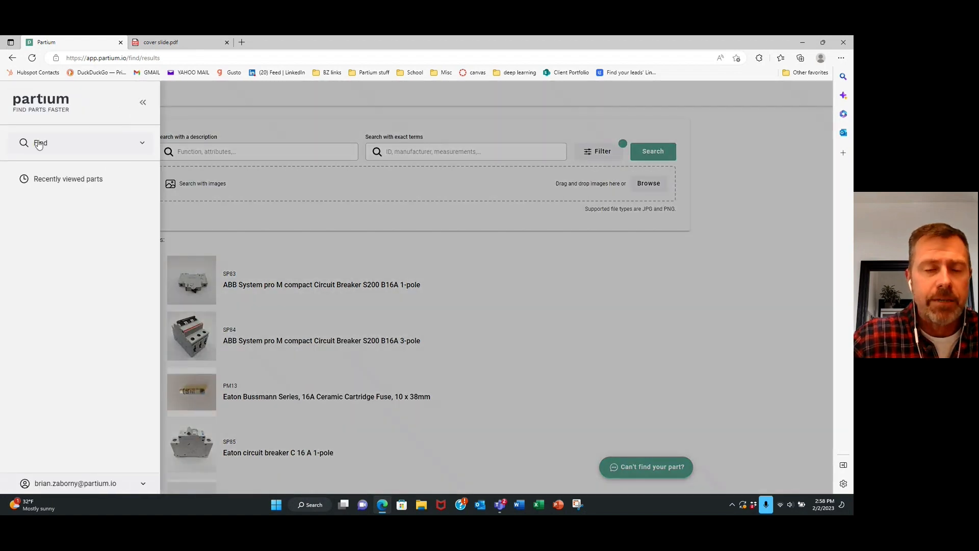
pyautogui.click(36, 143)
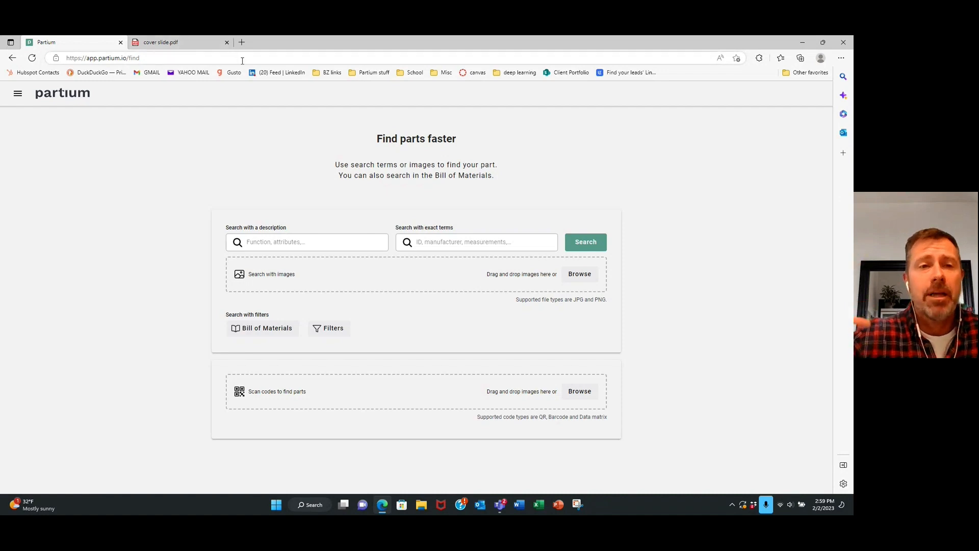
pyautogui.click(177, 43)
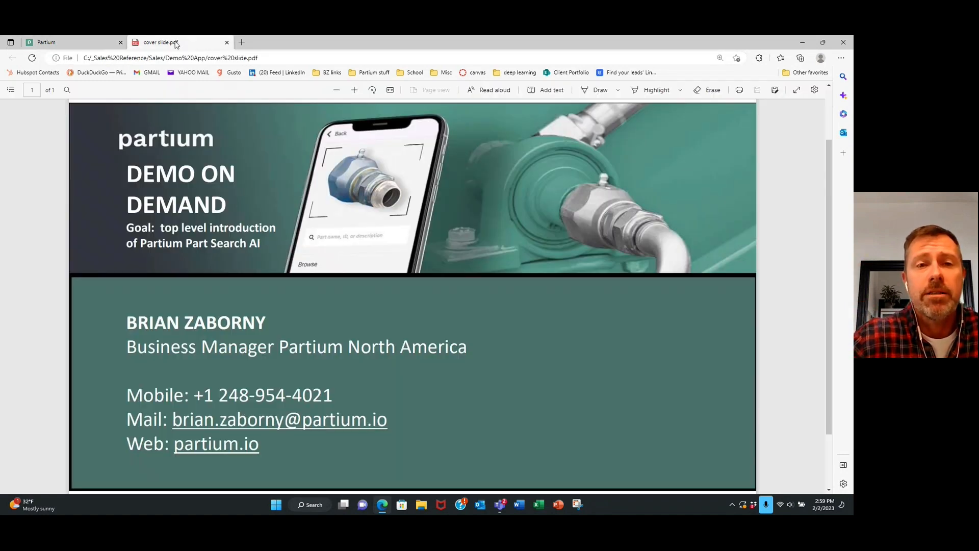